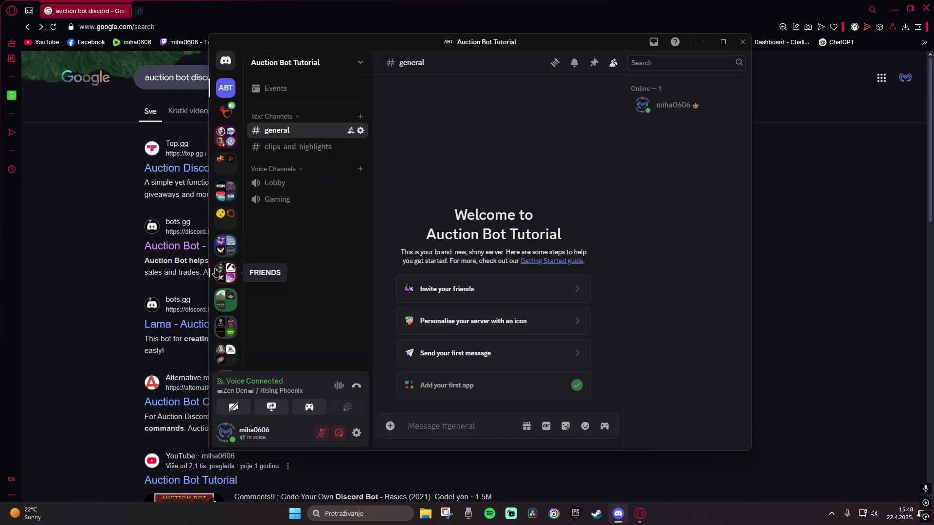
Start Community setup in Server Settings, requiring verified email and scanning media from all members
scroll(224, 273, down, 3)
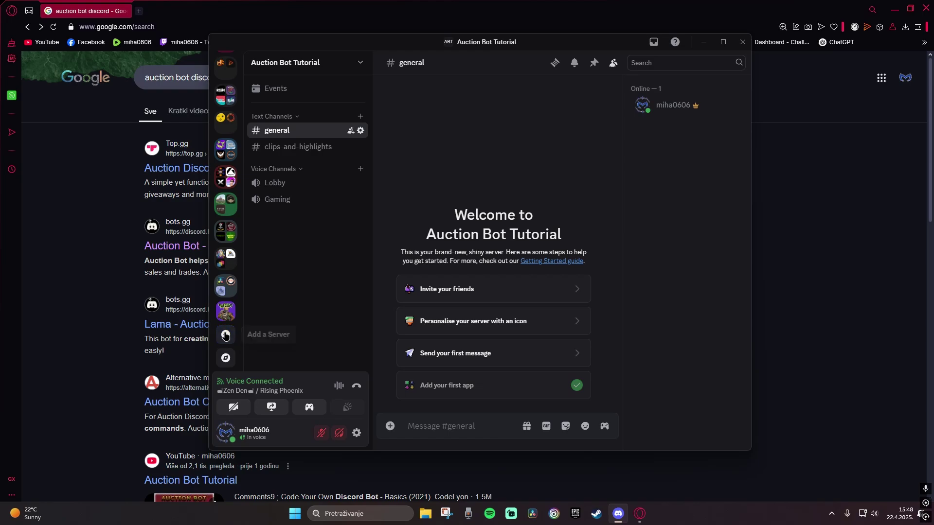
scroll(224, 219, up, 3)
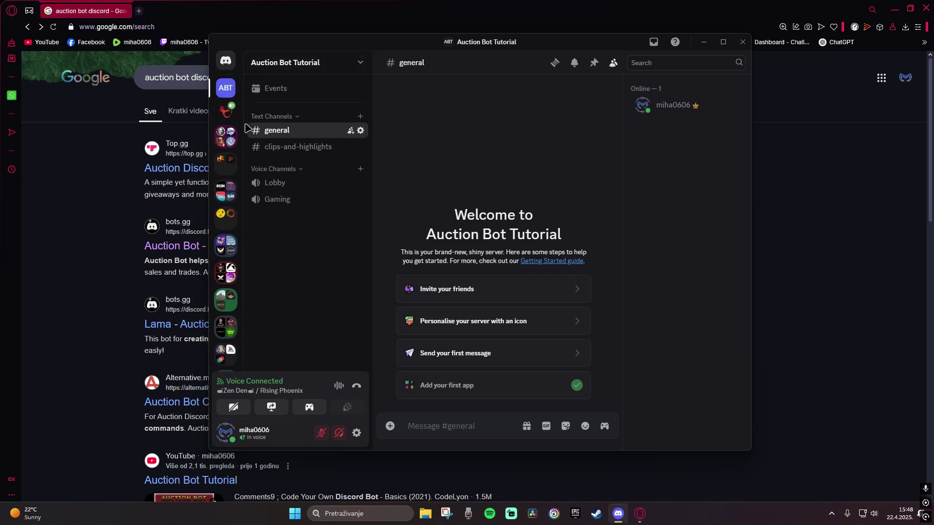
click(313, 68)
click(314, 133)
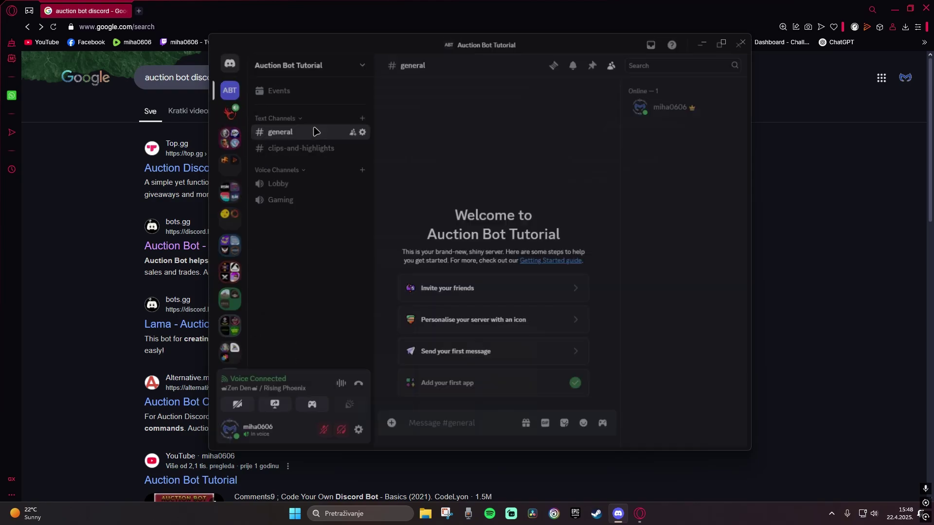
scroll(284, 292, down, 5)
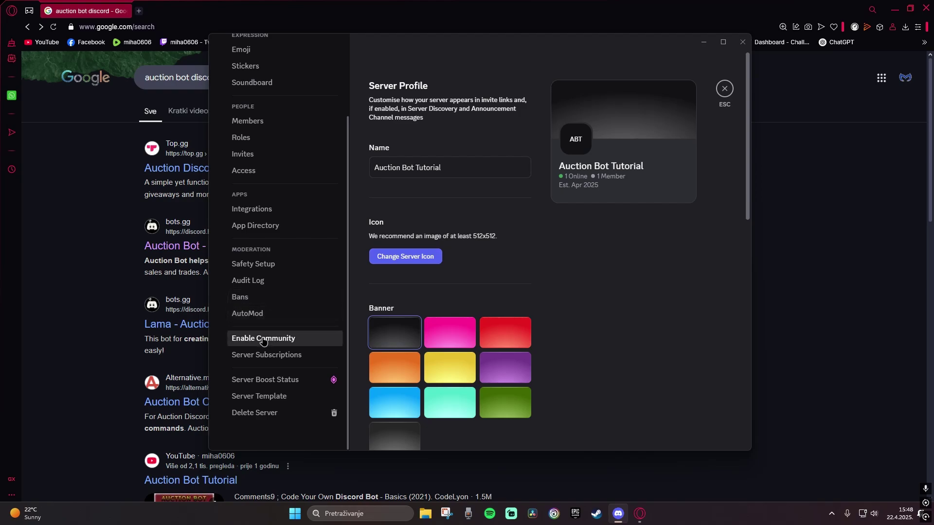
click(287, 339)
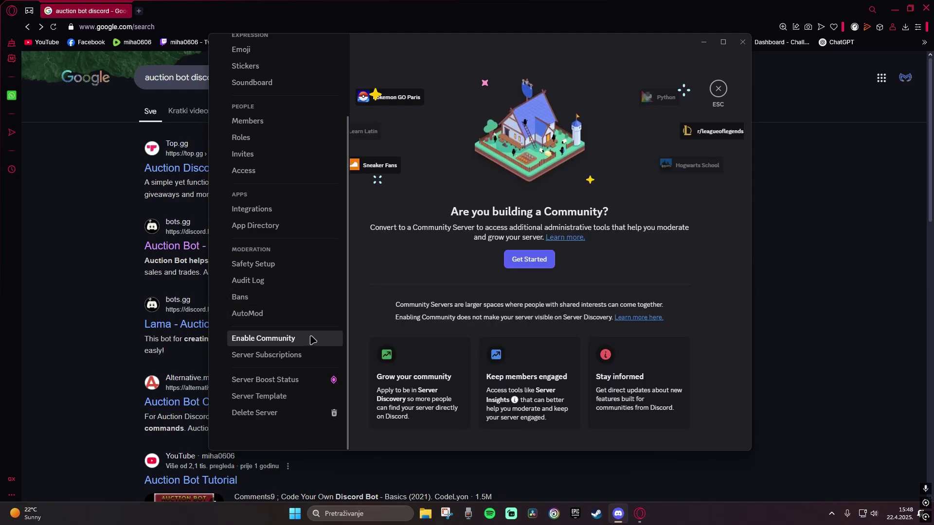
click(526, 263)
click(511, 259)
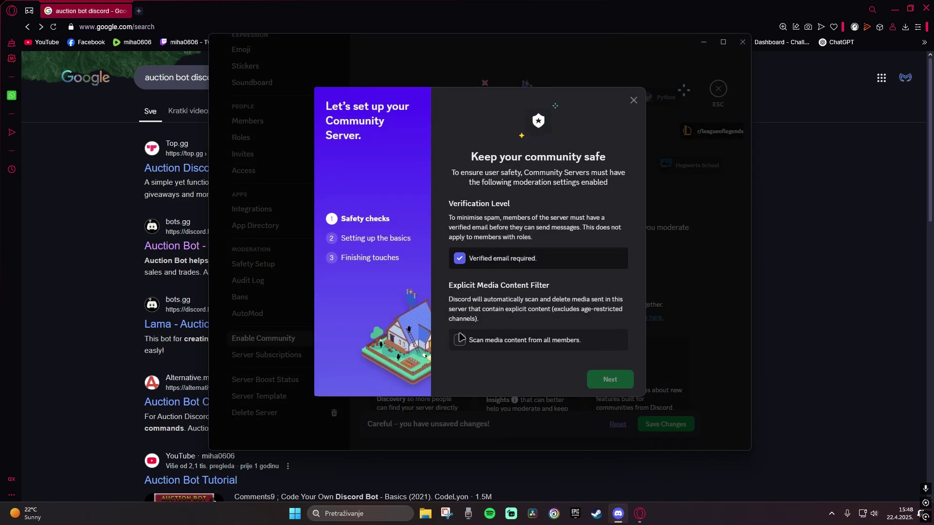
click(460, 342)
Continue through the remaining steps, agree to the community guidelines and finish the setup
click(609, 381)
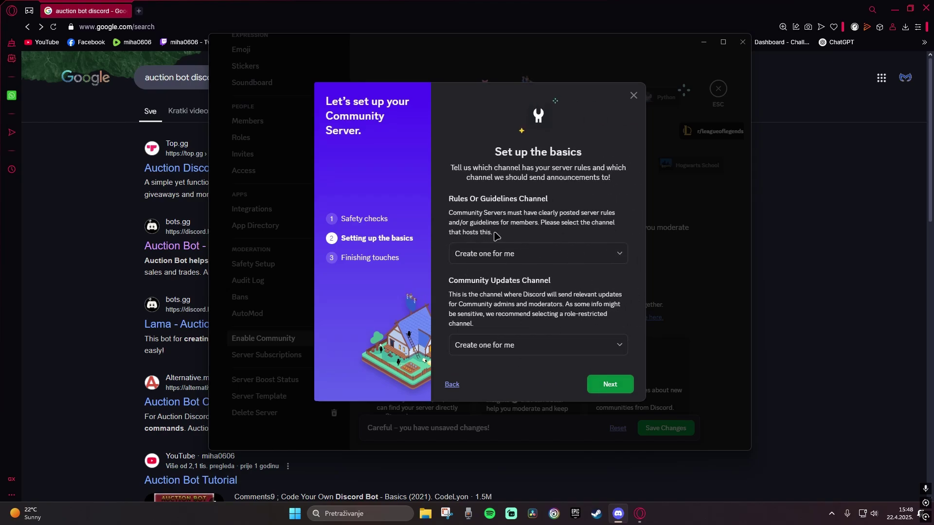
click(610, 385)
click(461, 388)
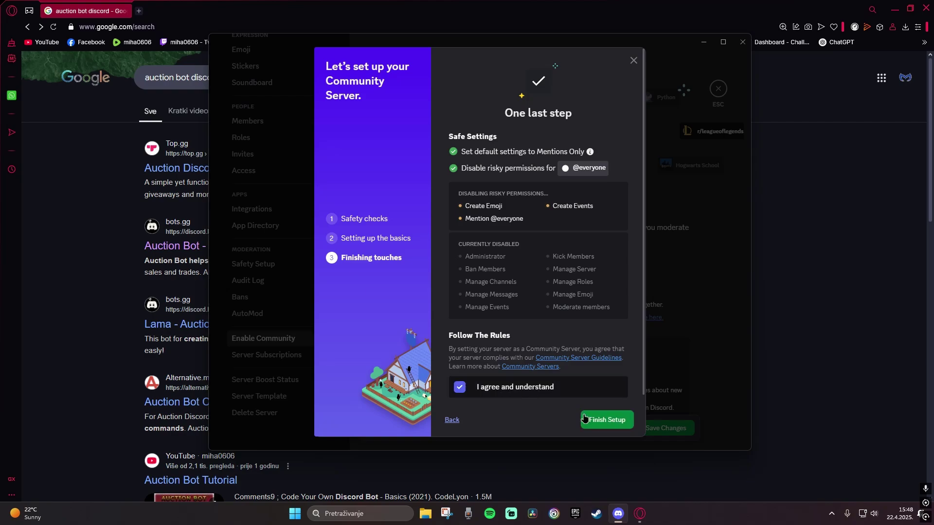
click(601, 419)
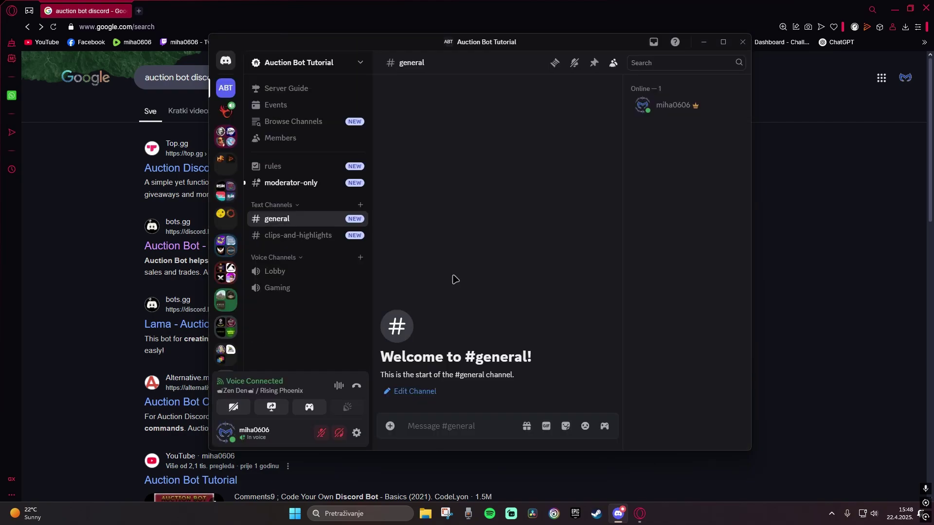
Invite Auction Bot from its bots.gg page to Auction Bot Tutorial, authorise its permissions, and go to the server
click(641, 515)
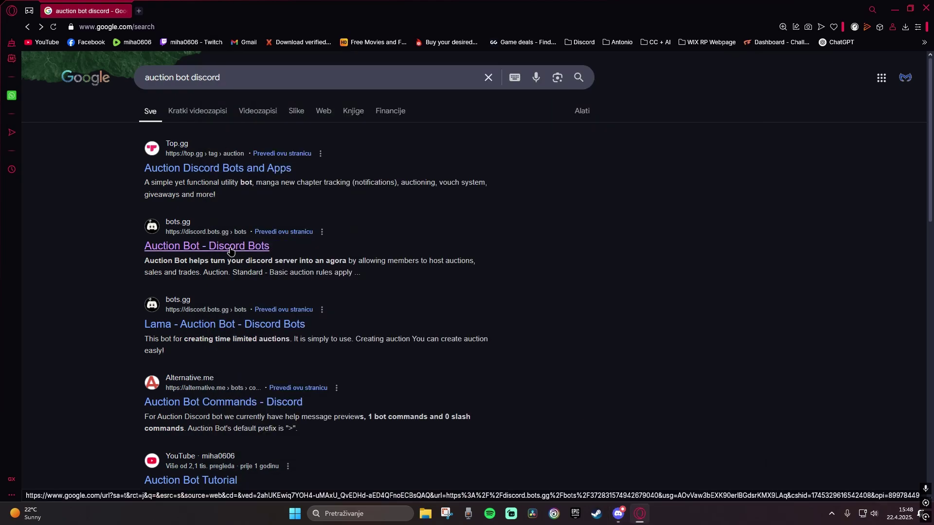
click(203, 247)
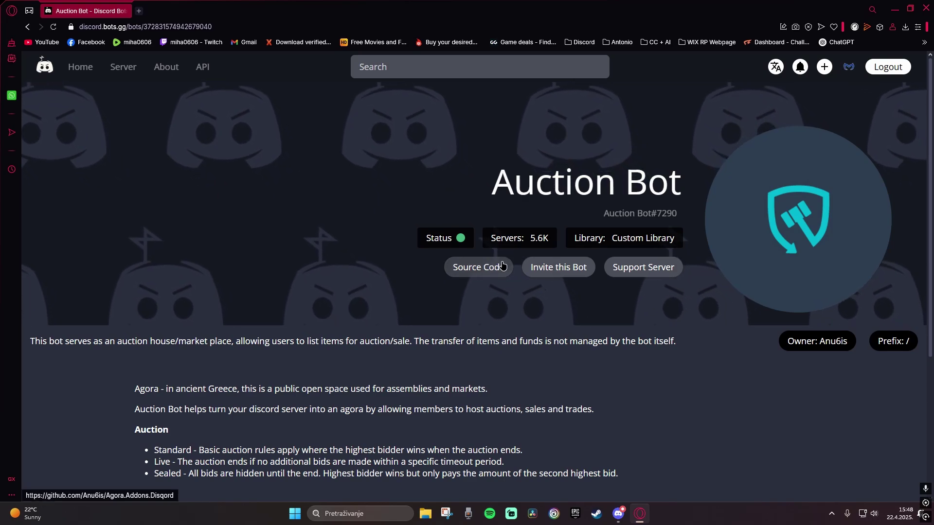
click(570, 277)
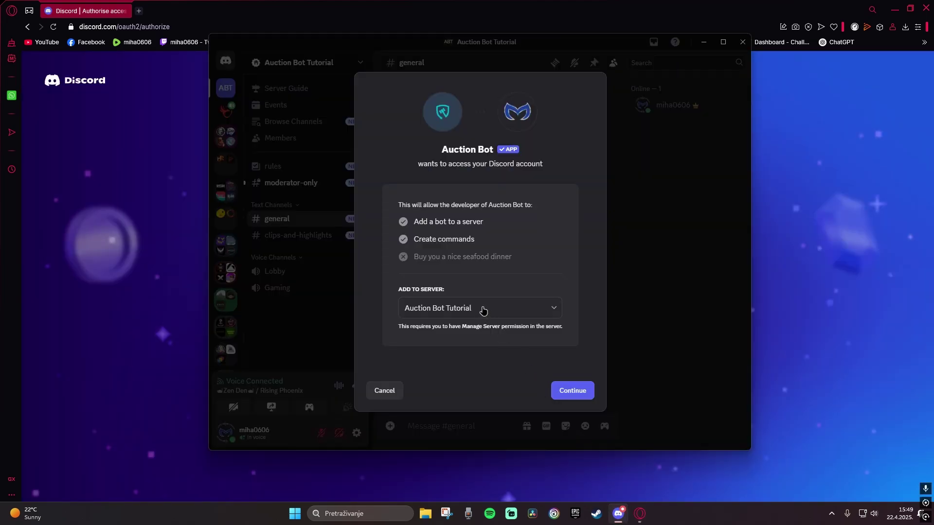
click(483, 310)
click(454, 329)
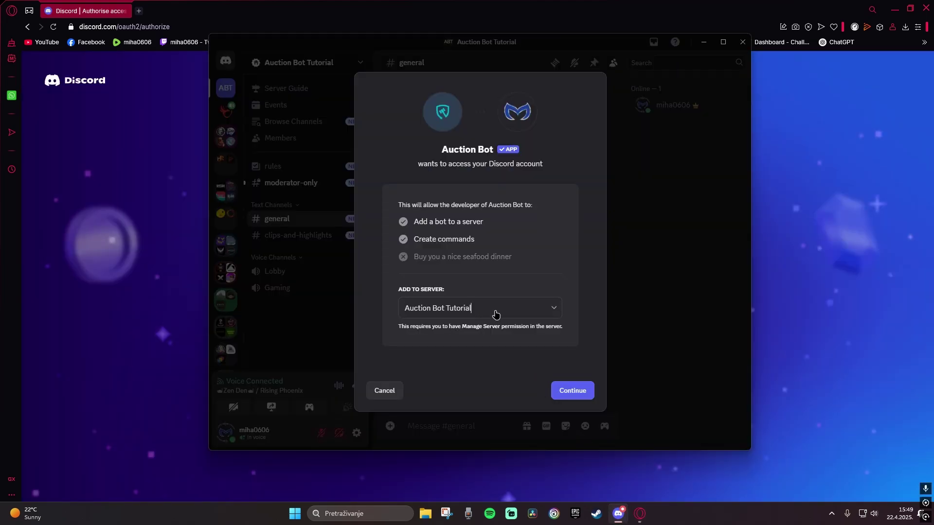
click(530, 311)
click(495, 336)
click(575, 395)
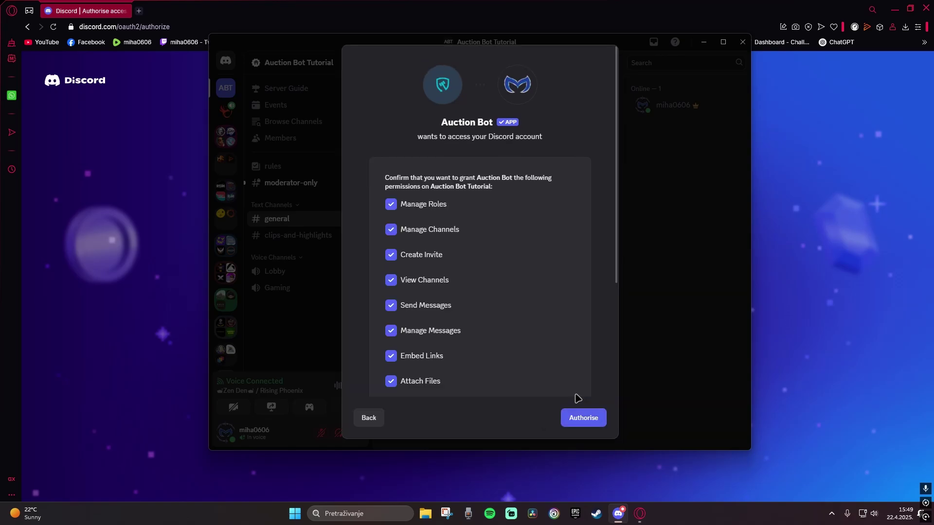
click(584, 417)
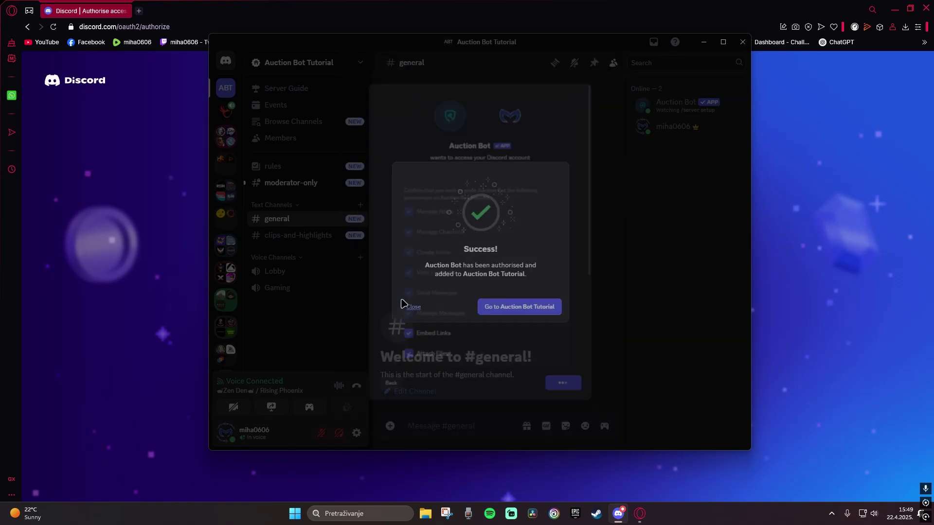
click(545, 317)
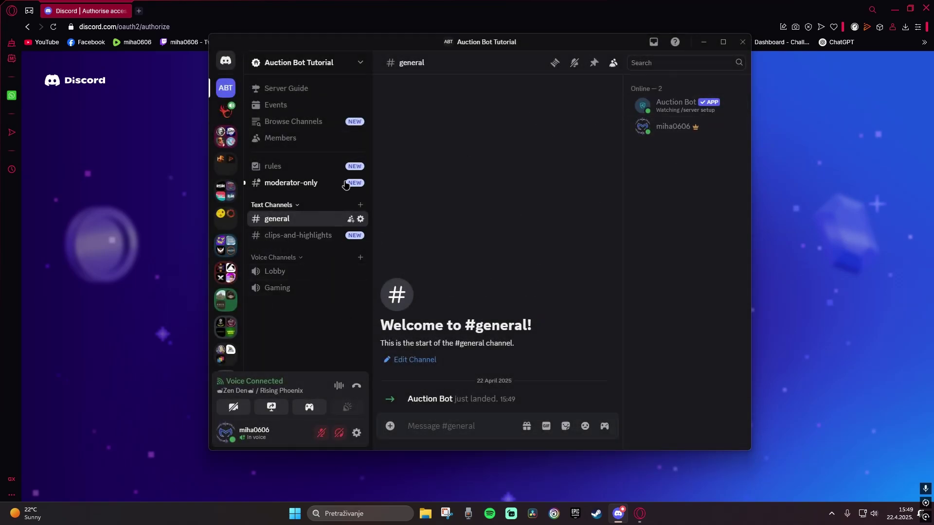
Add a new channel category named 'Auction & Market' from the server menu
click(358, 64)
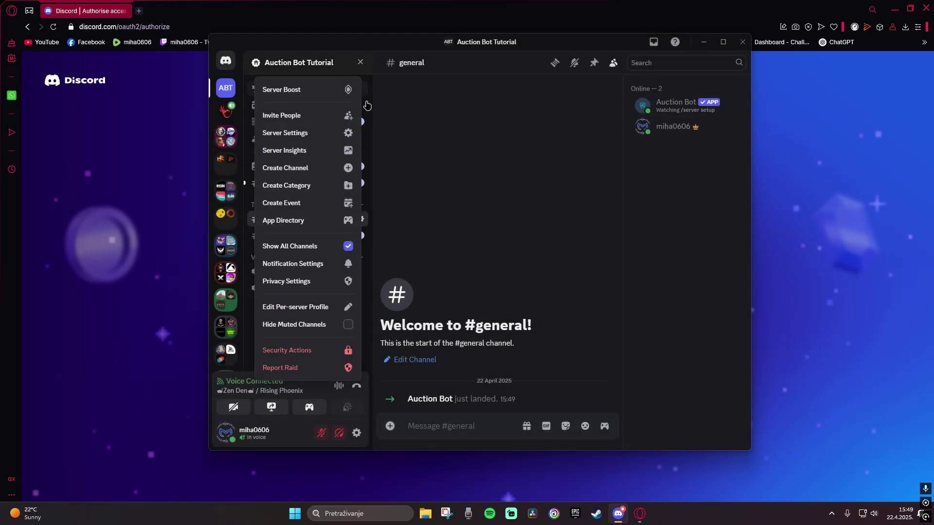
click(325, 190)
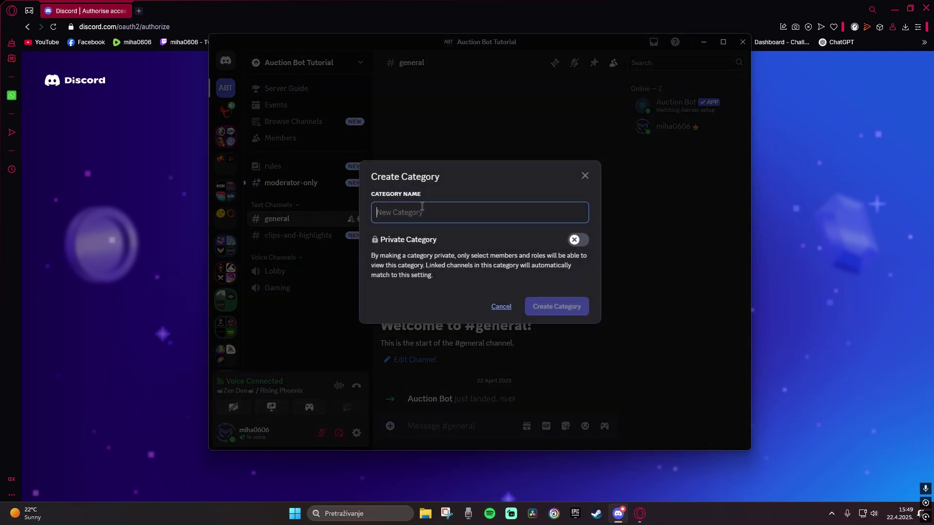
text(Auction & Market)
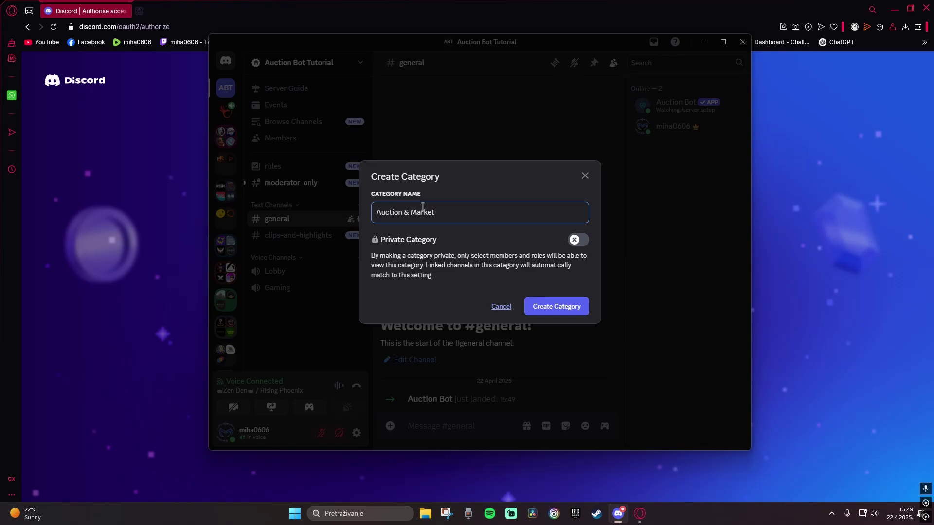
click(546, 306)
Create two forum channels, 'auctions' and 'market', in the Auction & Market category
click(361, 312)
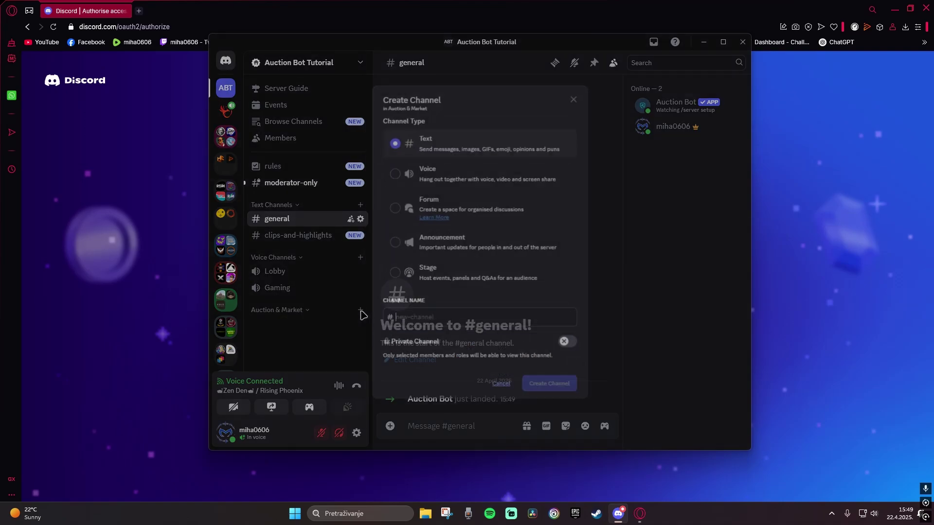
click(407, 220)
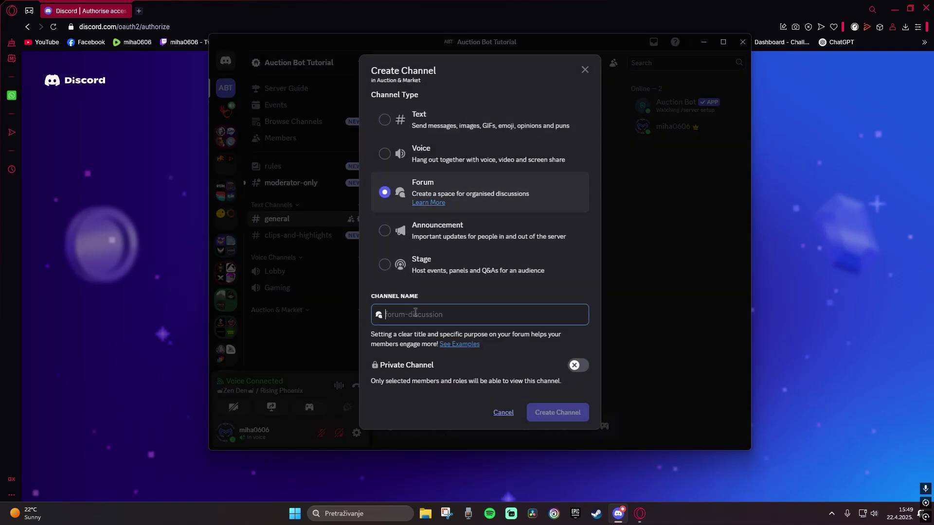
text(auctions)
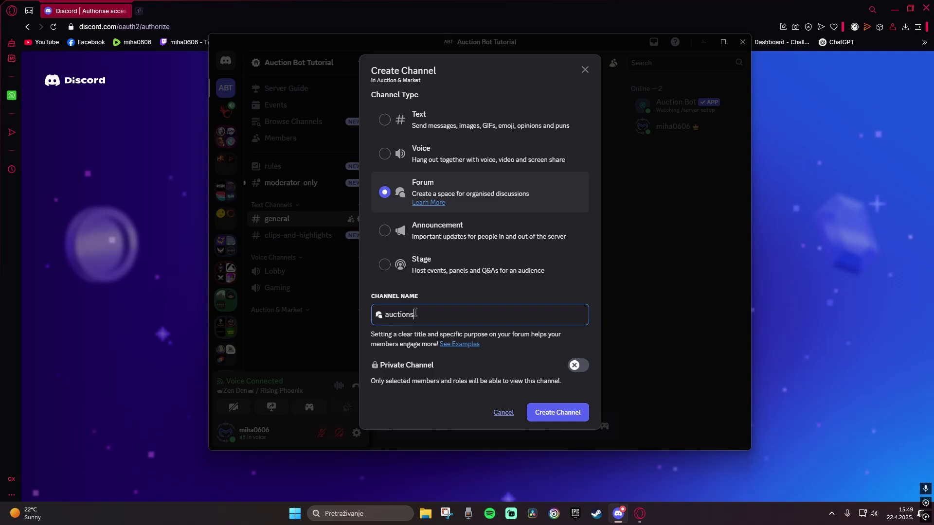
click(559, 413)
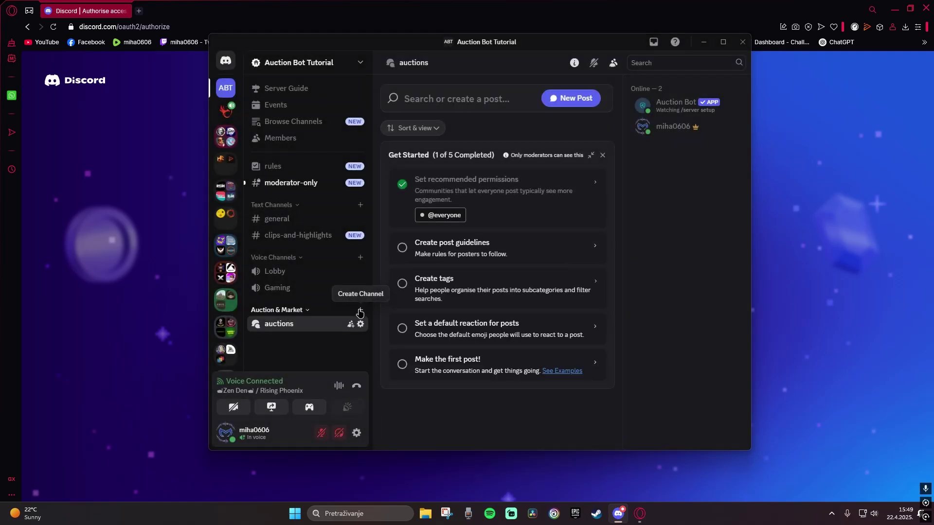
click(357, 310)
click(405, 204)
click(425, 319)
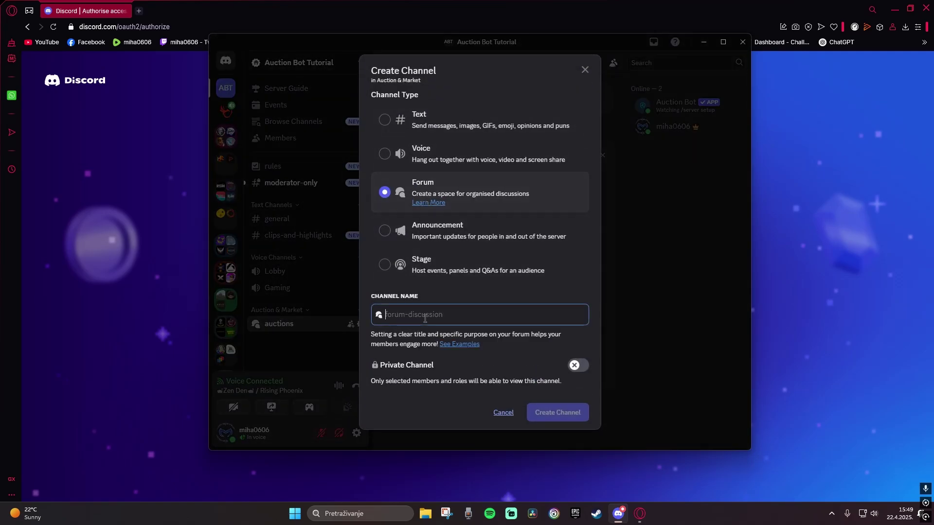
text(market)
click(558, 412)
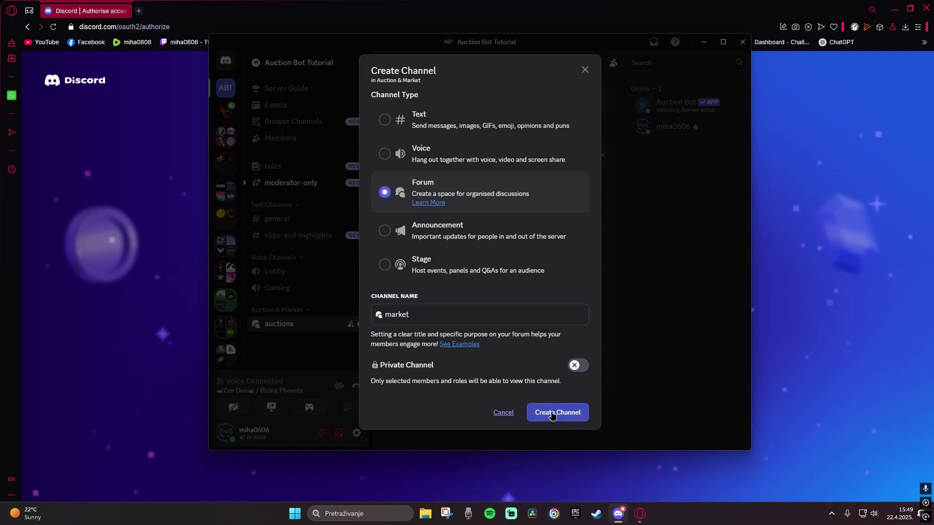
Add a 'setup' text channel and move it to the top of Auction & Market
click(293, 326)
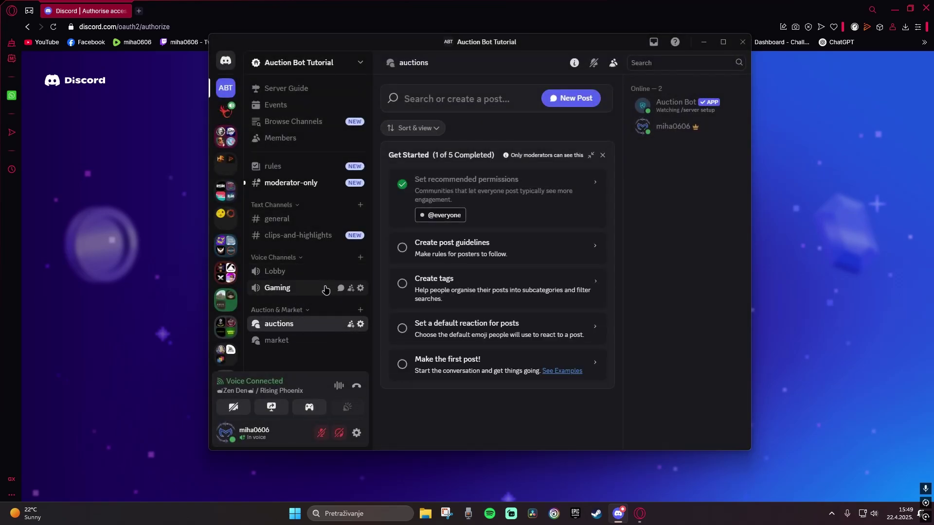
click(360, 310)
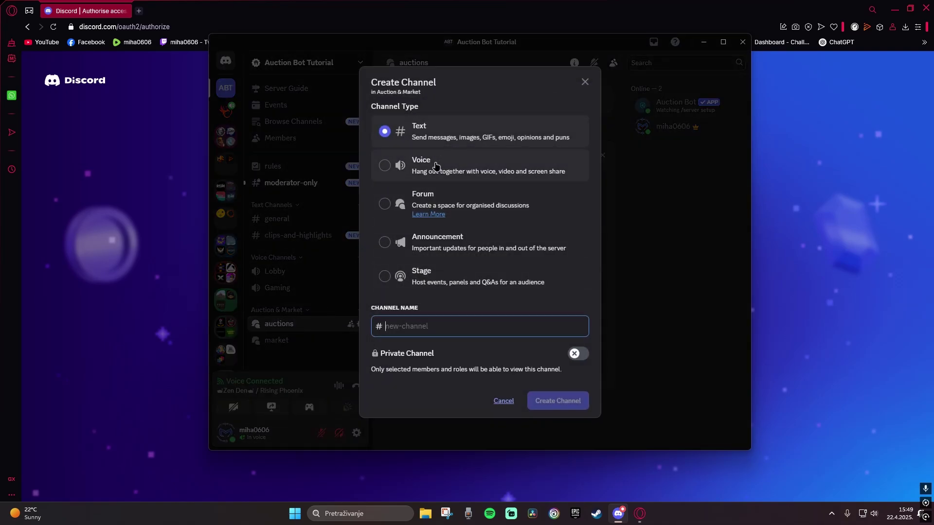
text(setup)
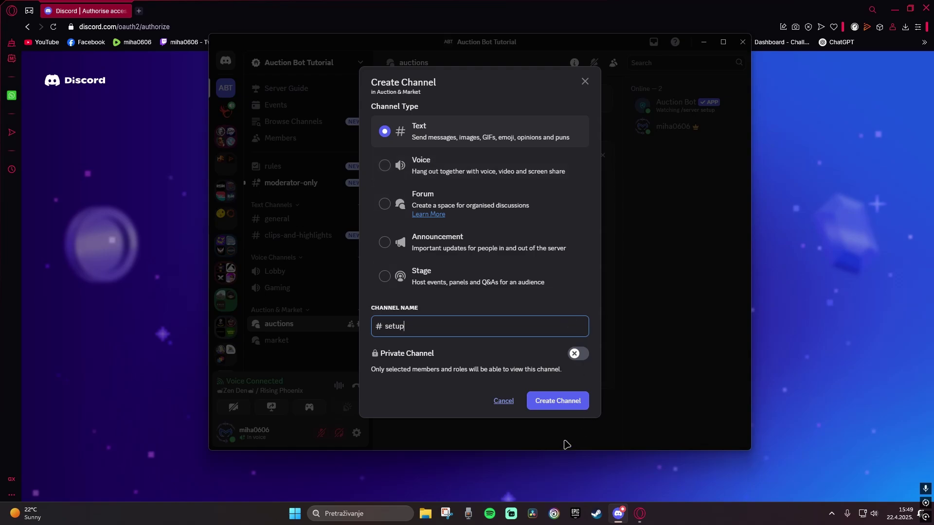
click(557, 404)
drag(292, 358, 308, 323)
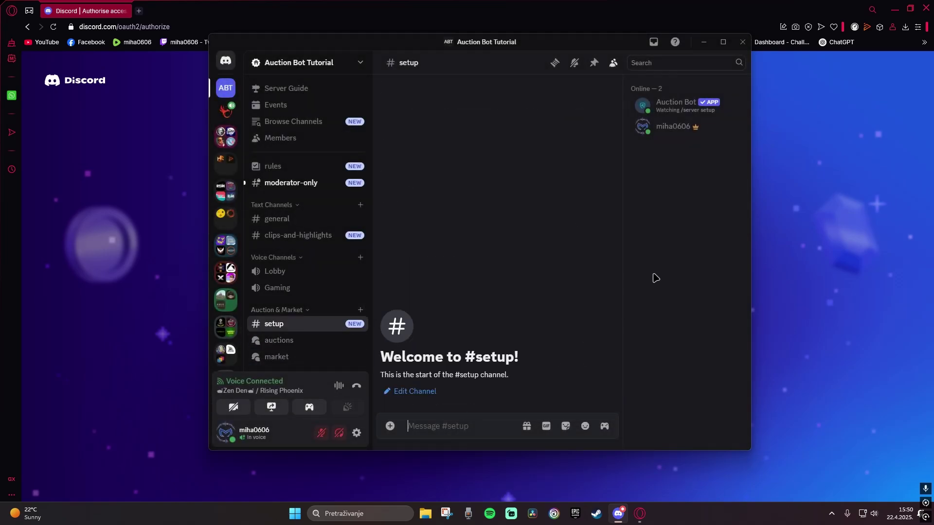
drag(581, 450, 572, 475)
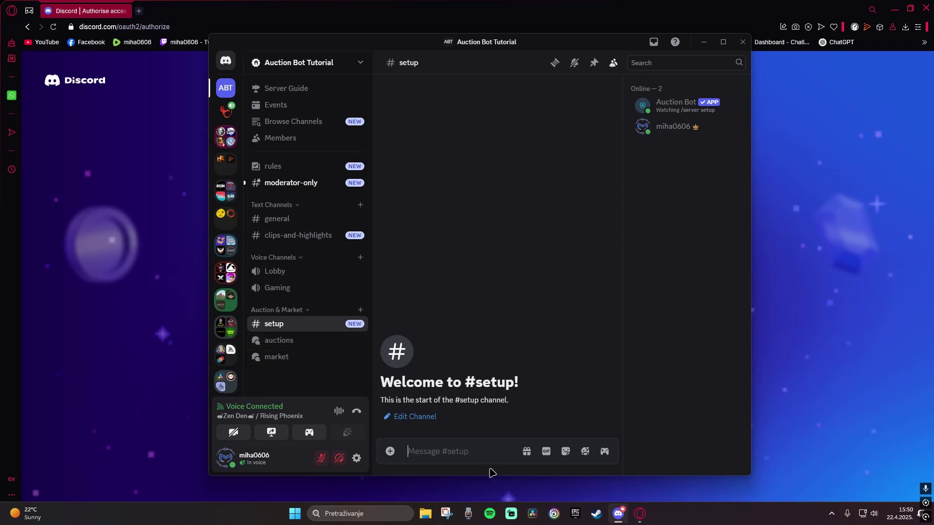
Send the Auction Bot /server setup command in #setup
click(468, 453)
text(/se)
key(Down)
key(Down)
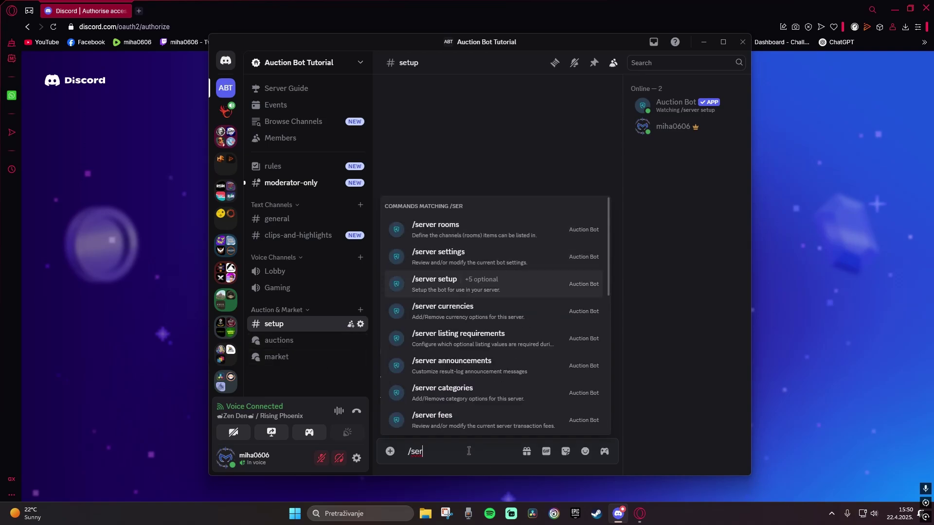
key(Return)
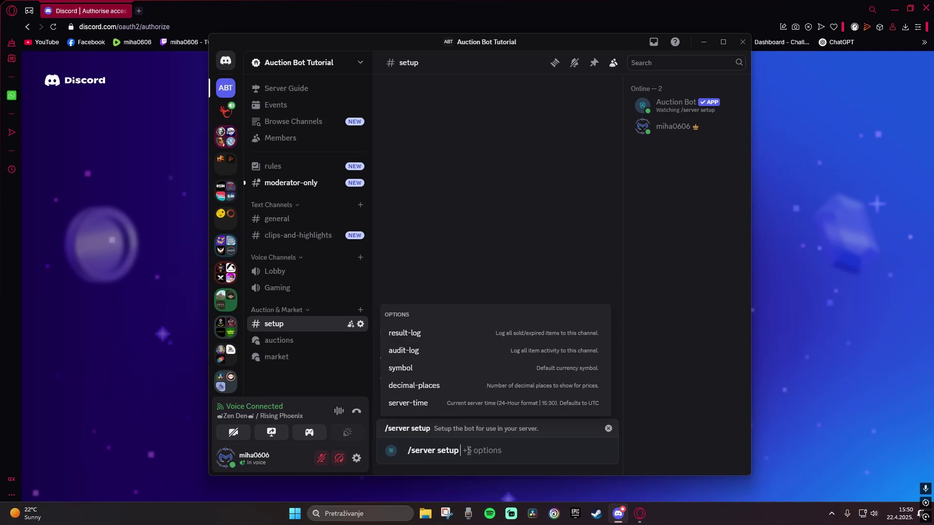
key(Return)
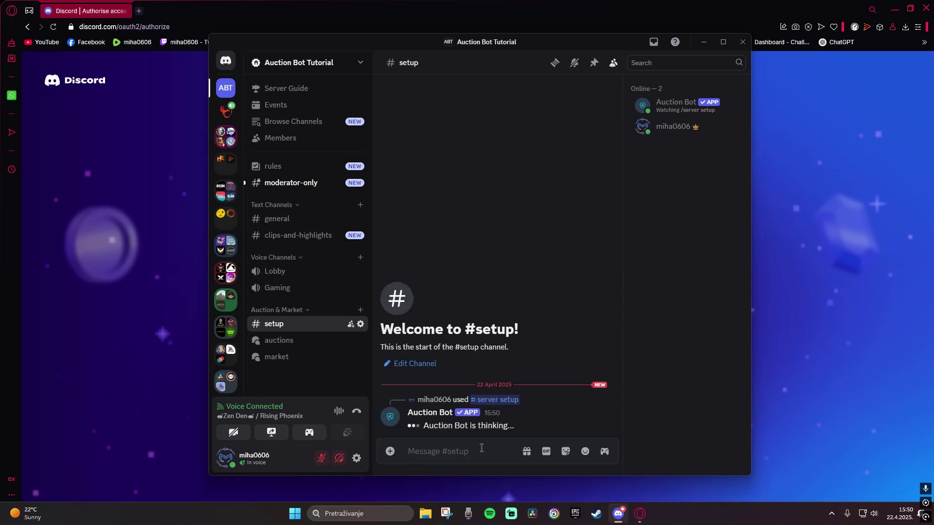
scroll(500, 303, up, 6)
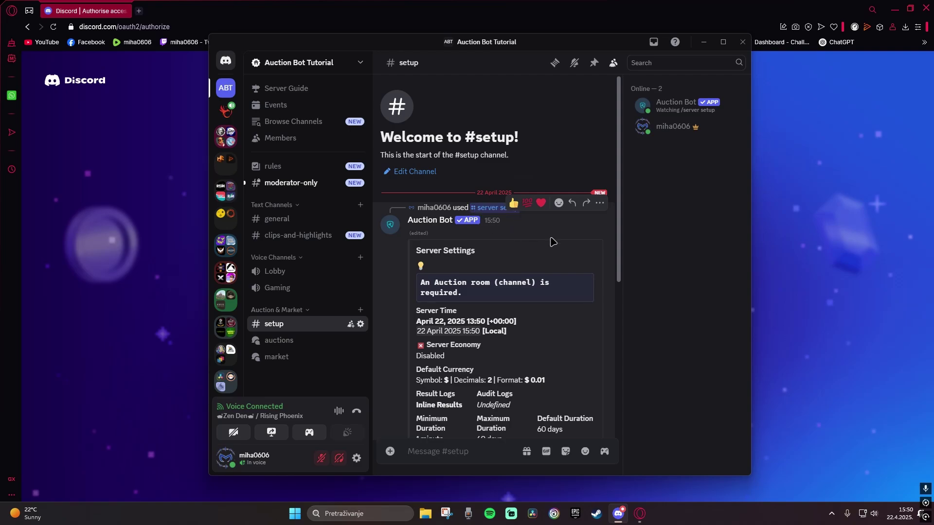
scroll(589, 249, down, 5)
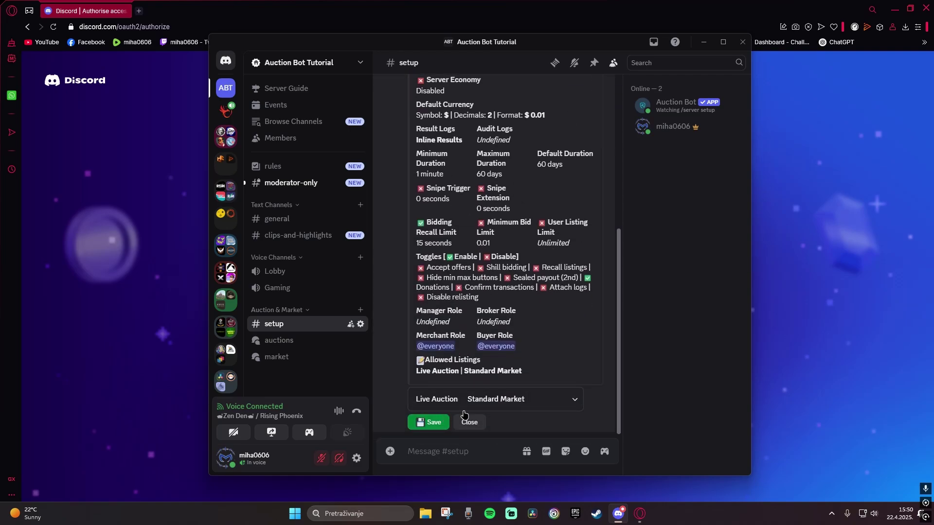
Allow only Standard Auction and Standard Market listings, save, and close the setup panel
click(572, 403)
click(460, 276)
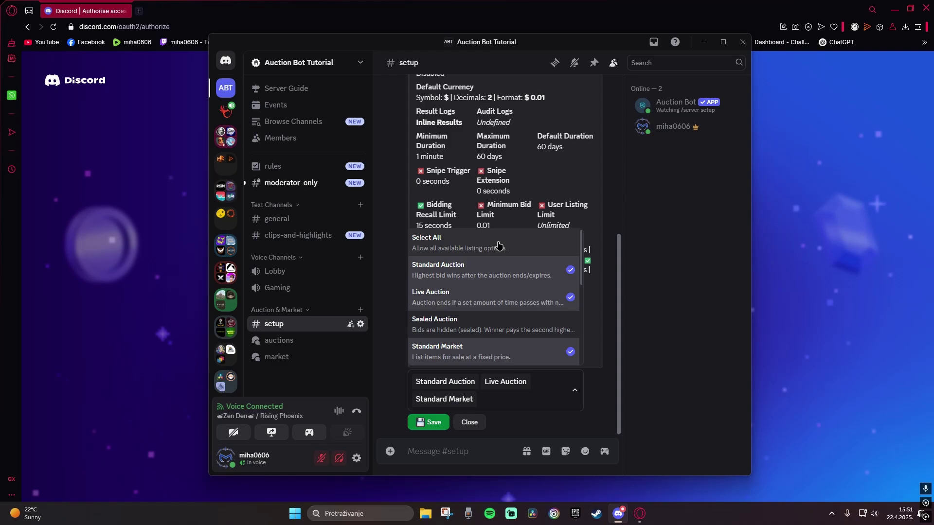
click(527, 250)
click(511, 324)
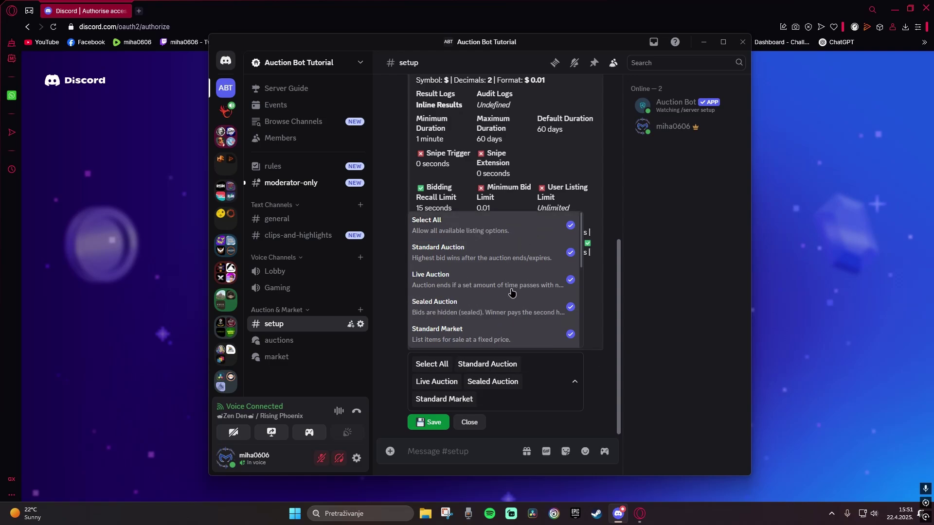
click(527, 316)
click(520, 243)
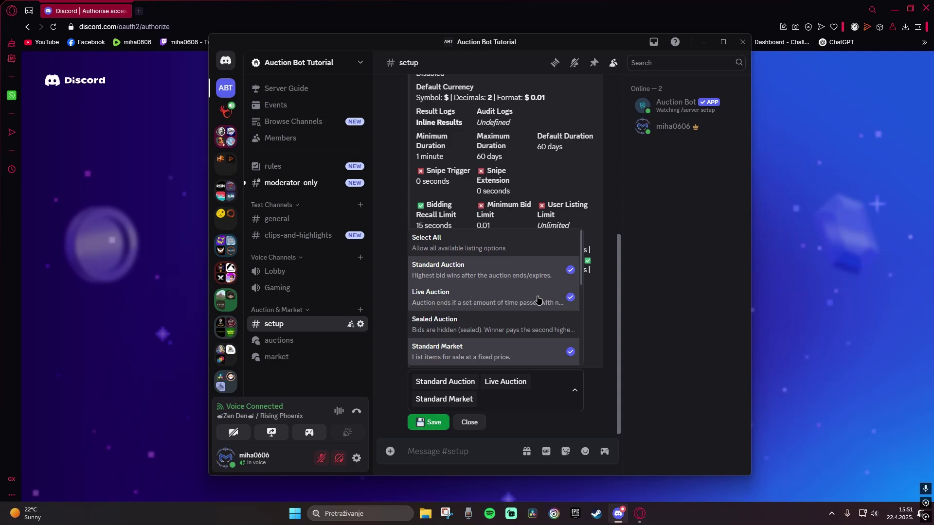
click(476, 299)
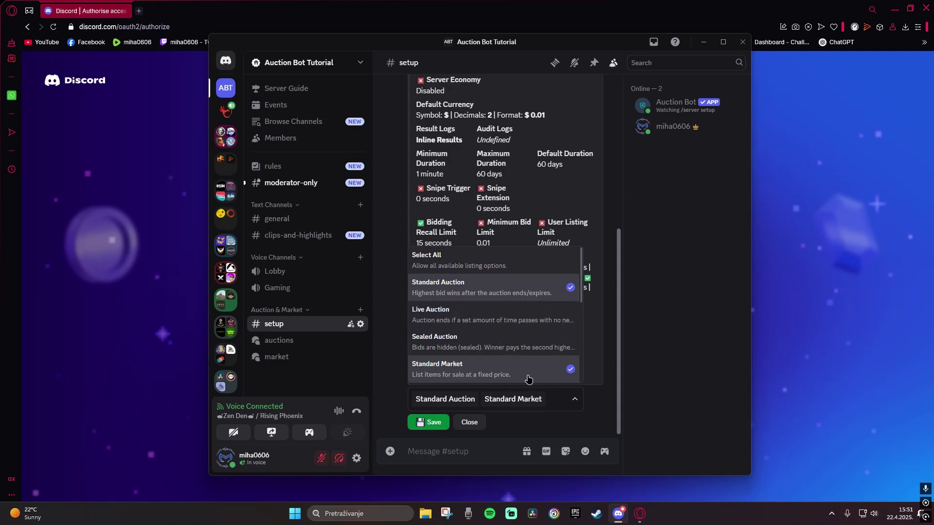
click(428, 424)
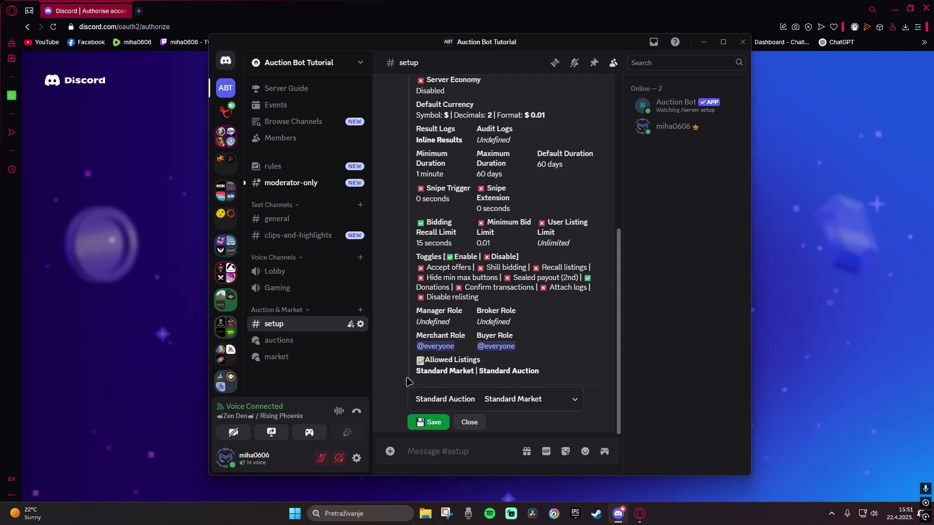
click(483, 423)
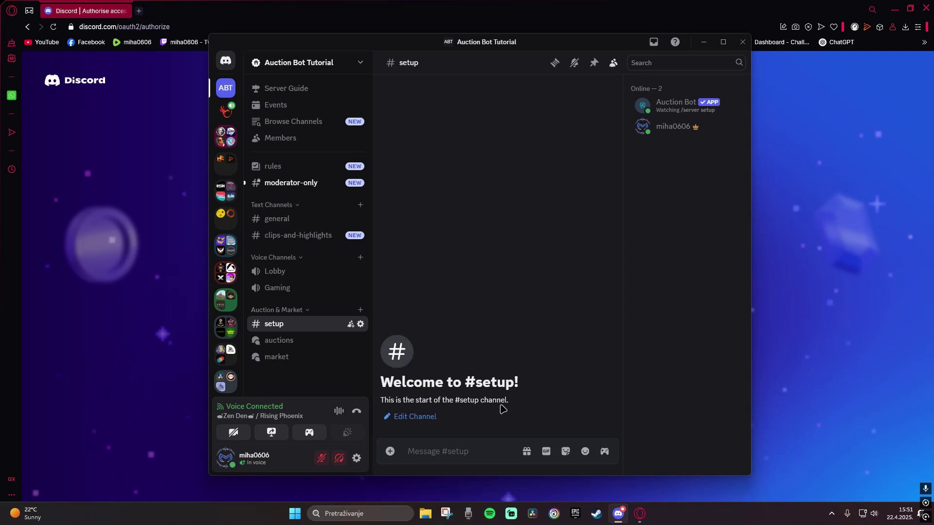
Run /server rooms and set the Auction Room to the auctions channel under Auction & Market
text(/ser)
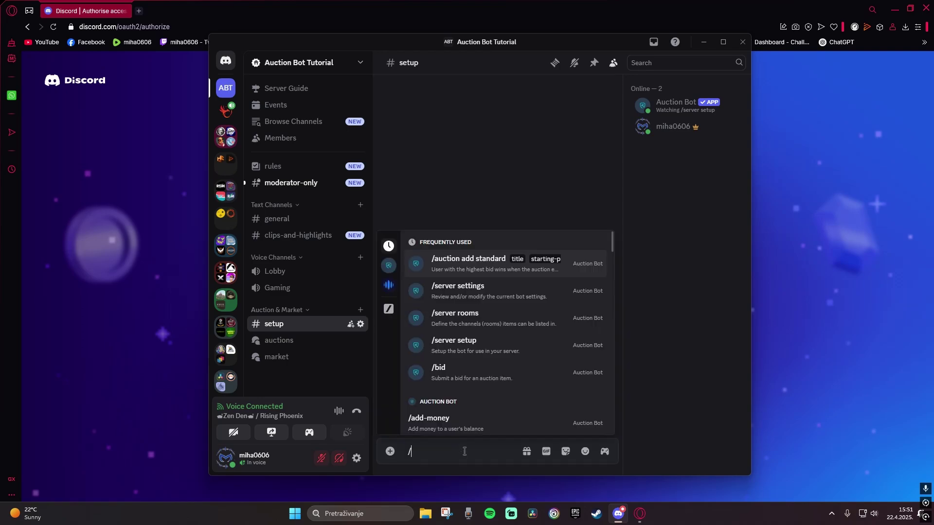
click(487, 261)
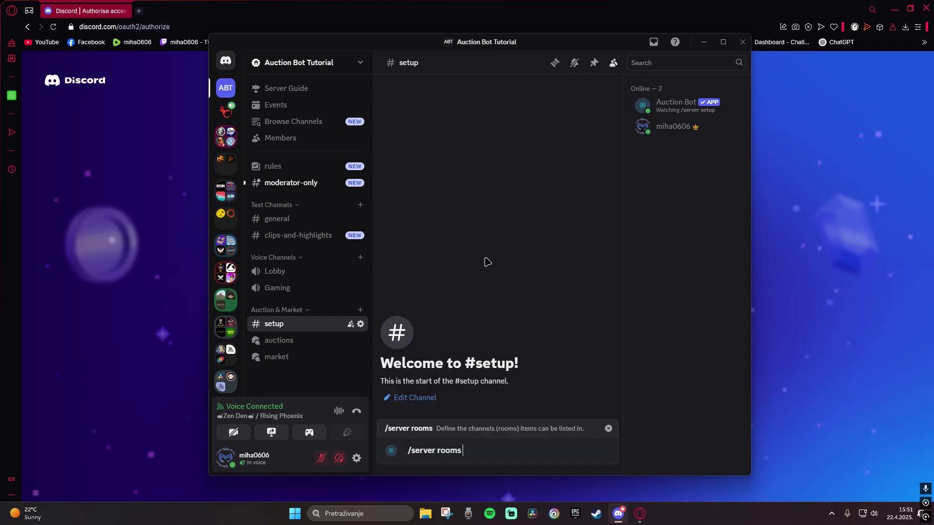
key(Return)
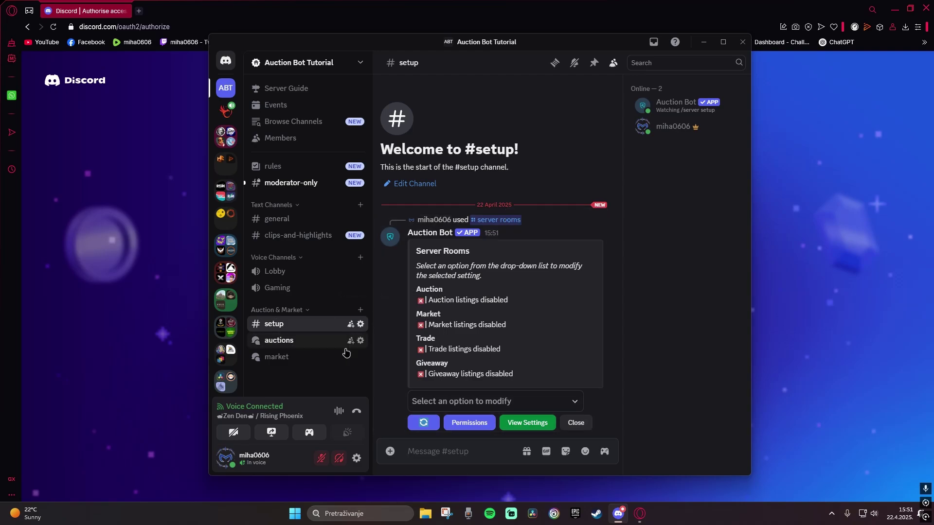
click(493, 411)
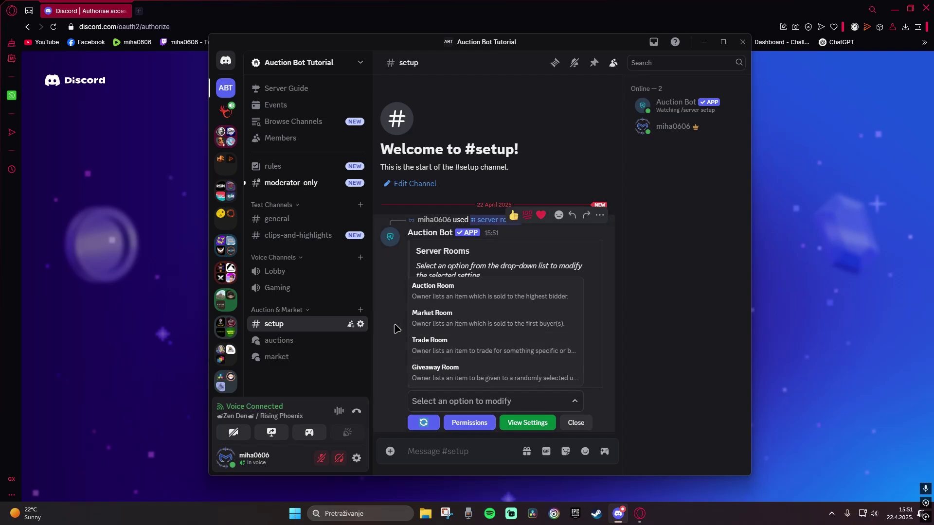
click(448, 298)
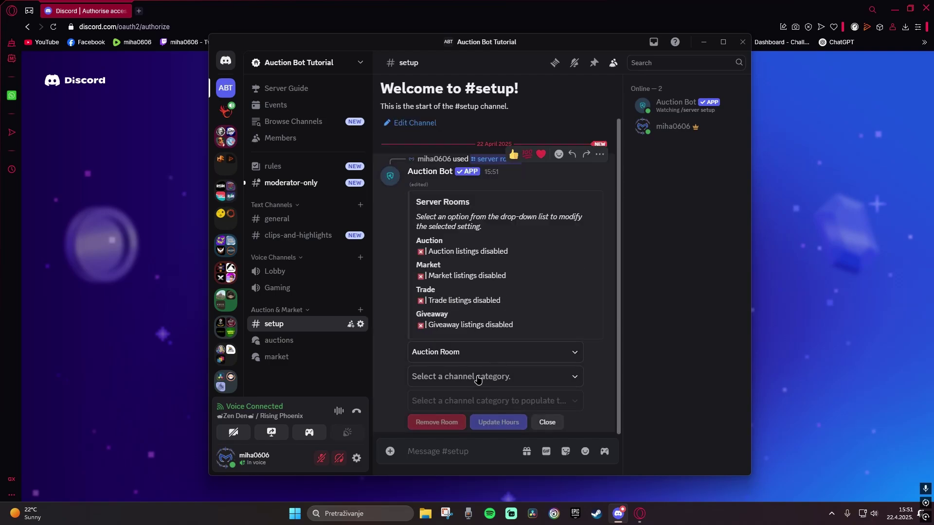
click(478, 377)
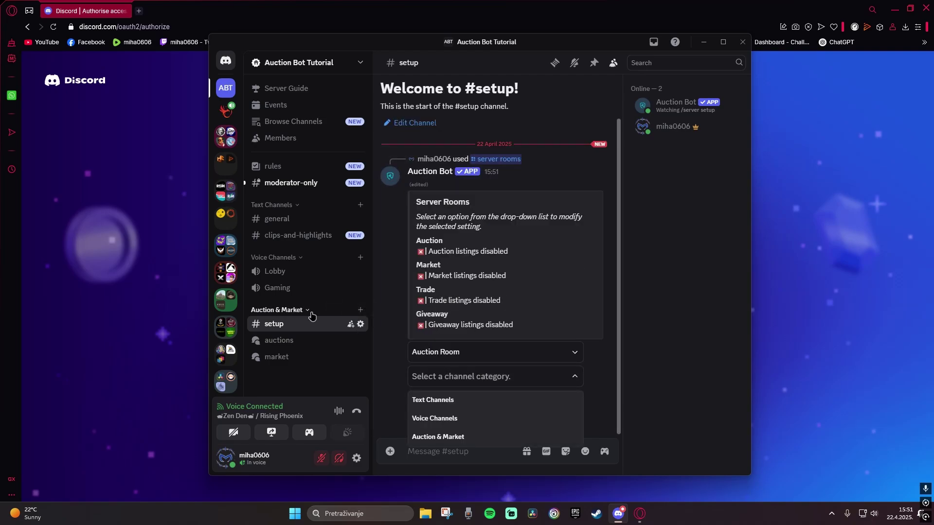
click(452, 436)
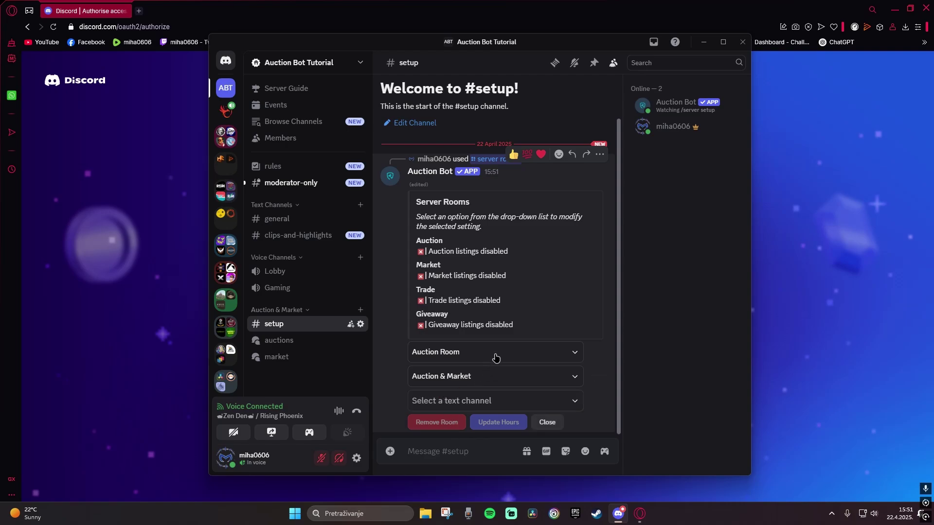
click(475, 399)
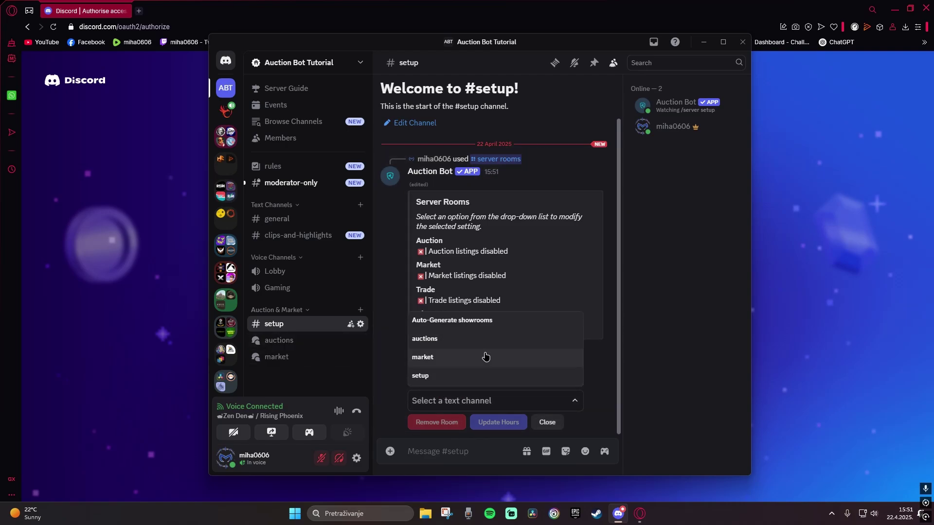
click(444, 340)
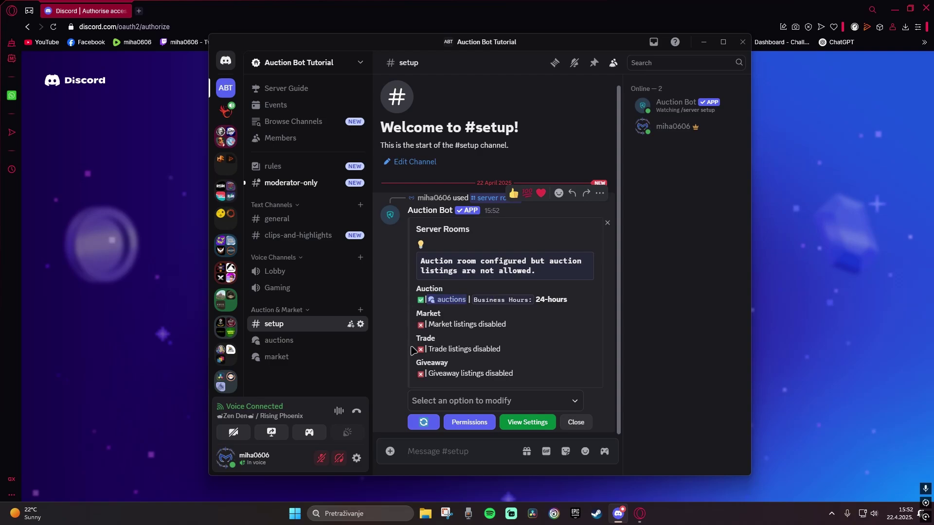
Set the Market Room to the market channel under Auction & Market, then close the rooms panel
click(476, 400)
click(441, 321)
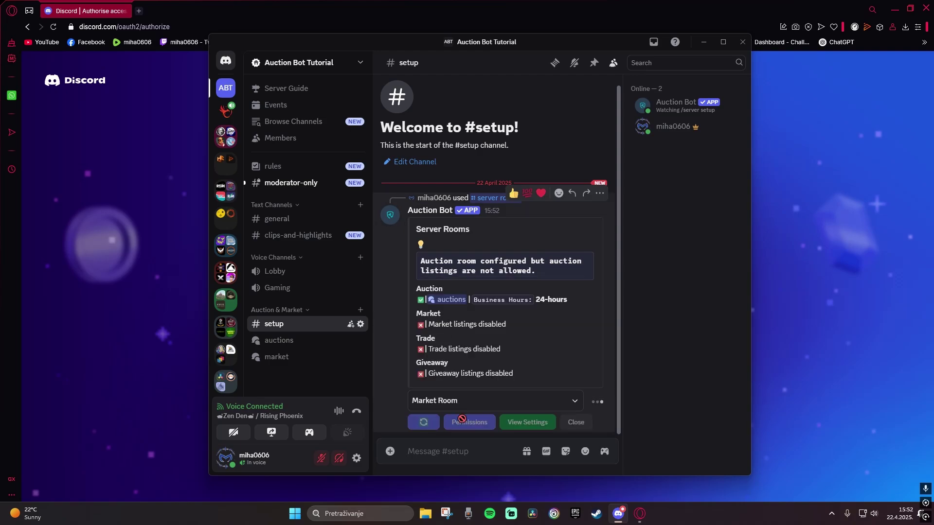
click(463, 381)
click(441, 434)
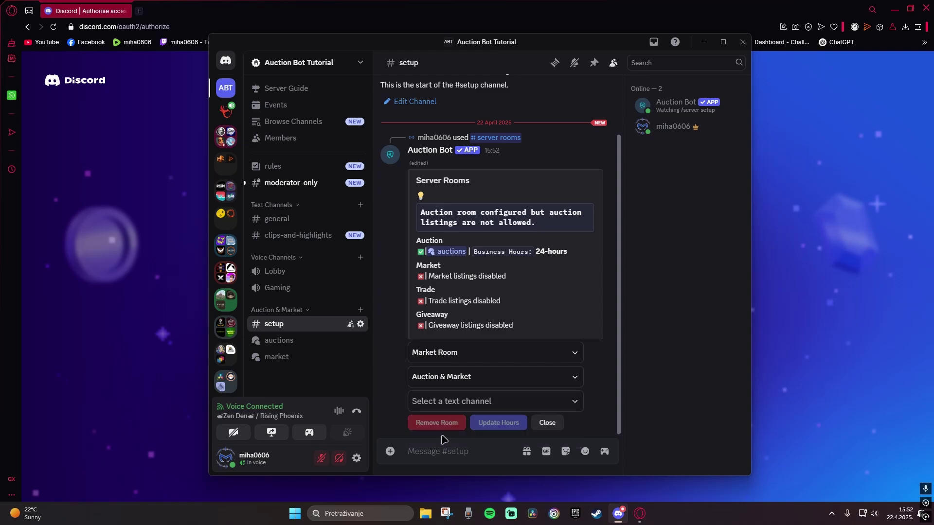
click(455, 407)
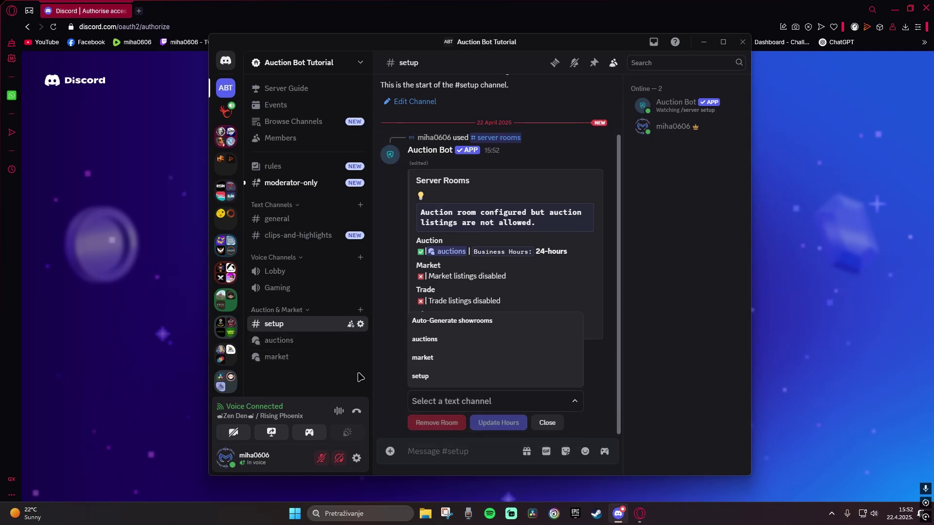
click(432, 358)
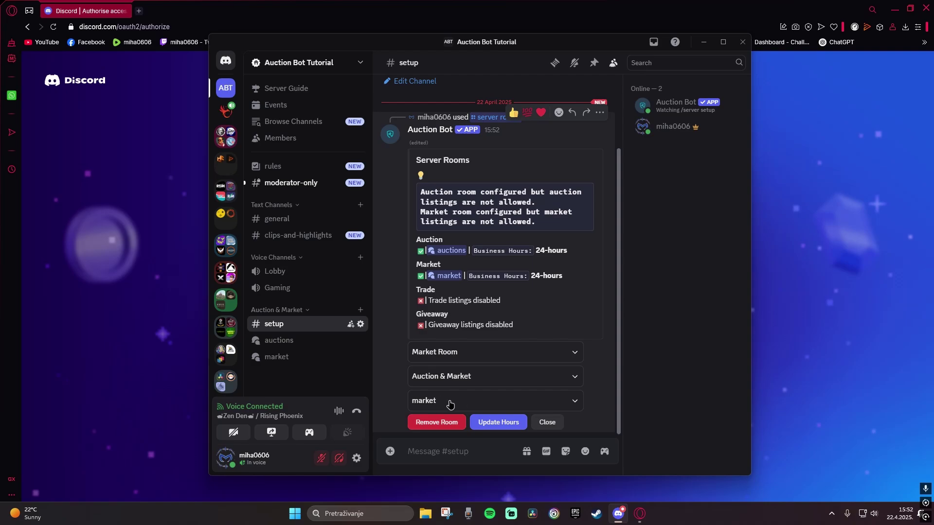
click(551, 426)
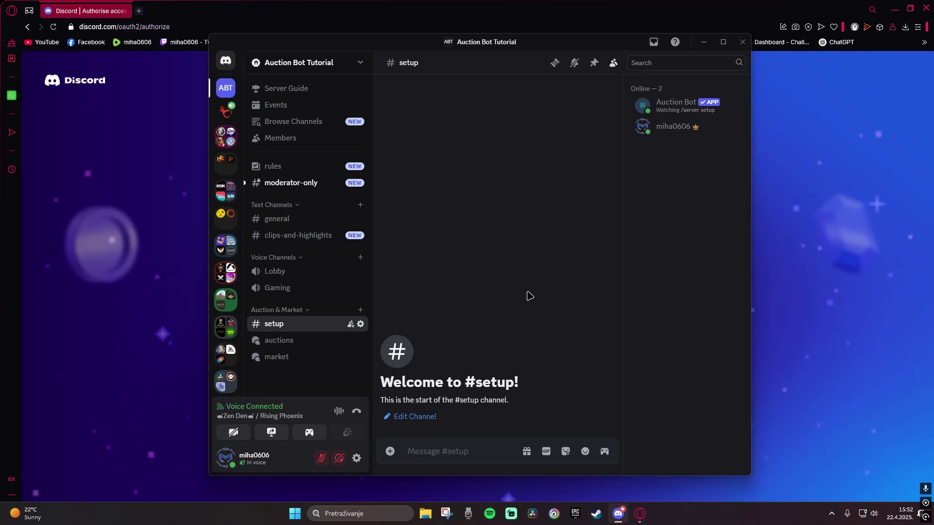
Open the auctions forum channel, after briefly viewing market
click(291, 340)
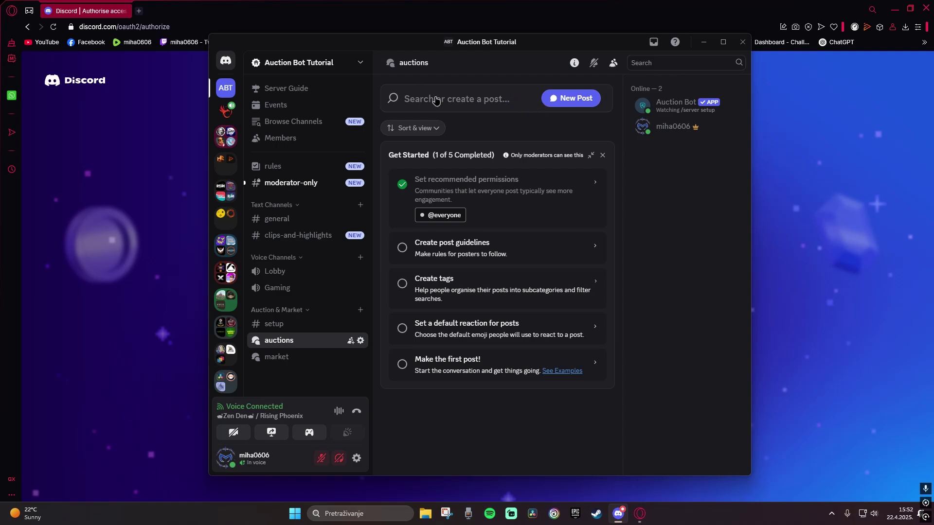
click(306, 362)
click(309, 341)
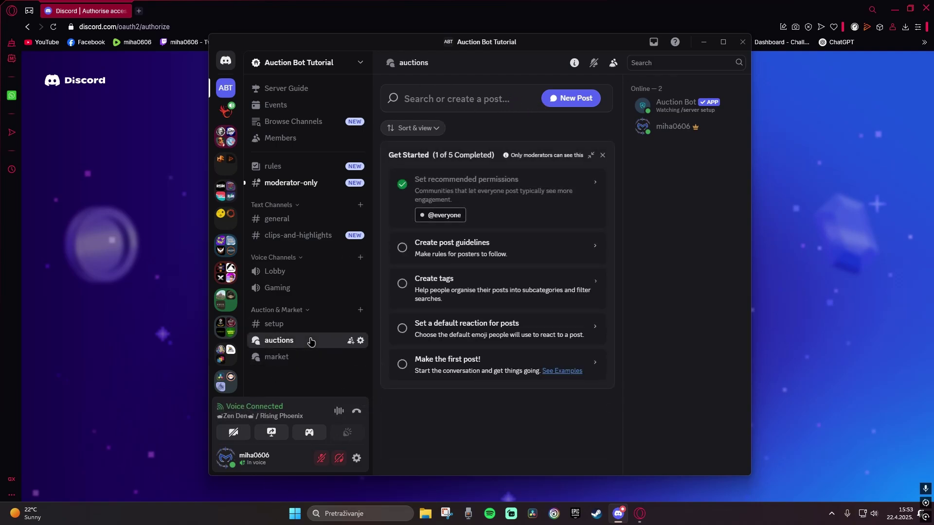